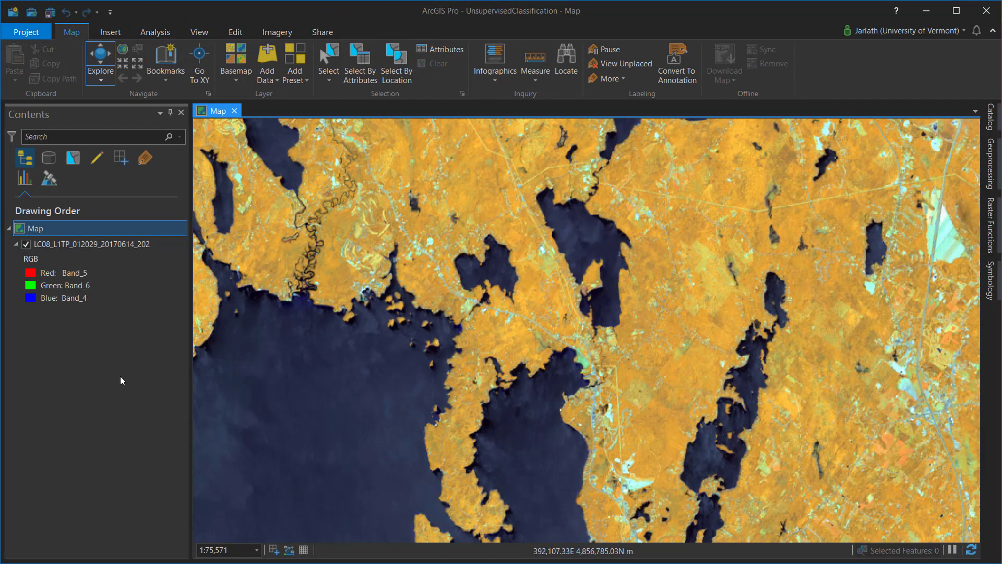
Step: Start the Image Classification Wizard on the selected Landsat layer
click(112, 244)
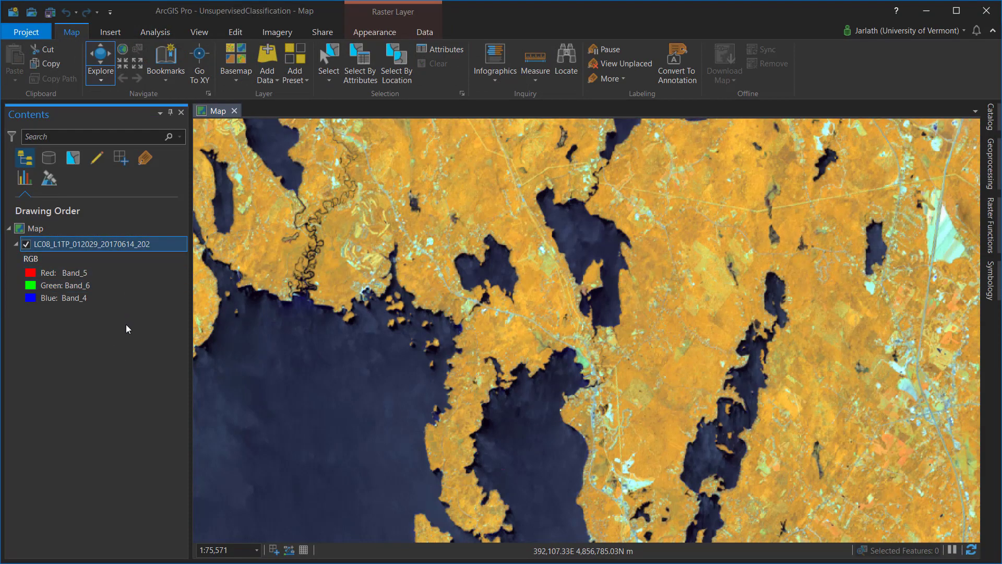
click(278, 31)
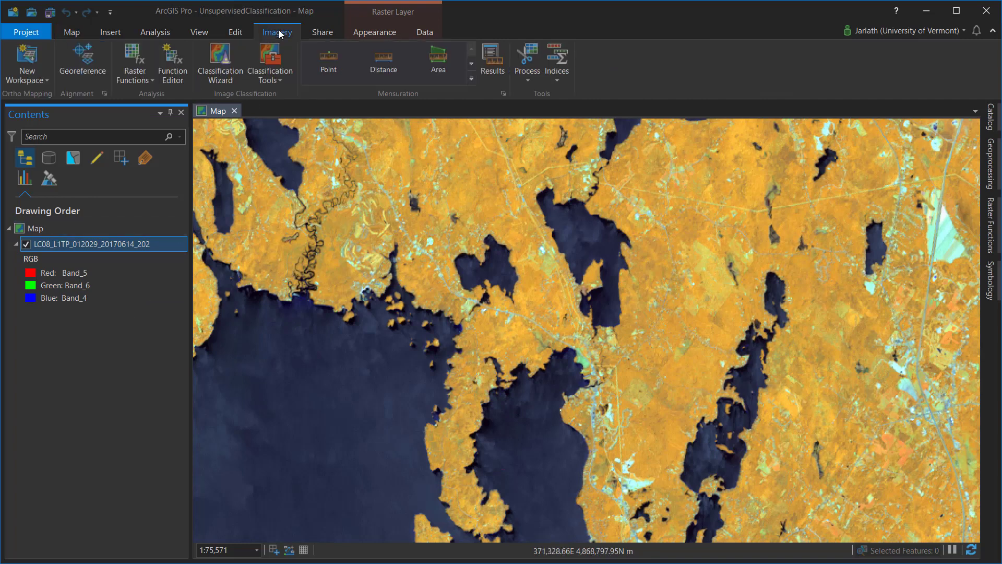
click(224, 63)
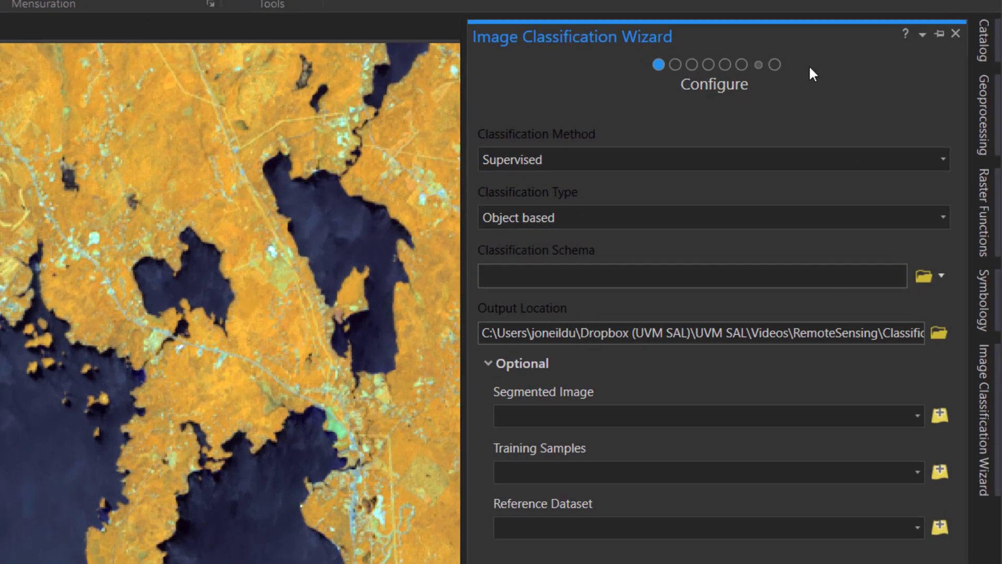
Step: Set the method to Unsupervised and the type to Pixel based, and load the Classification_4class.ecs schema
click(943, 156)
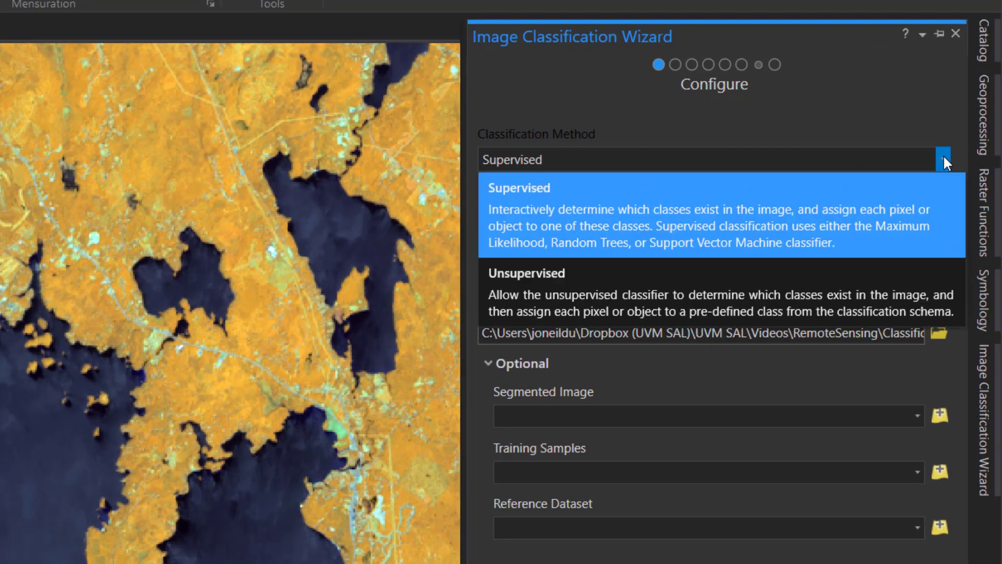
click(784, 275)
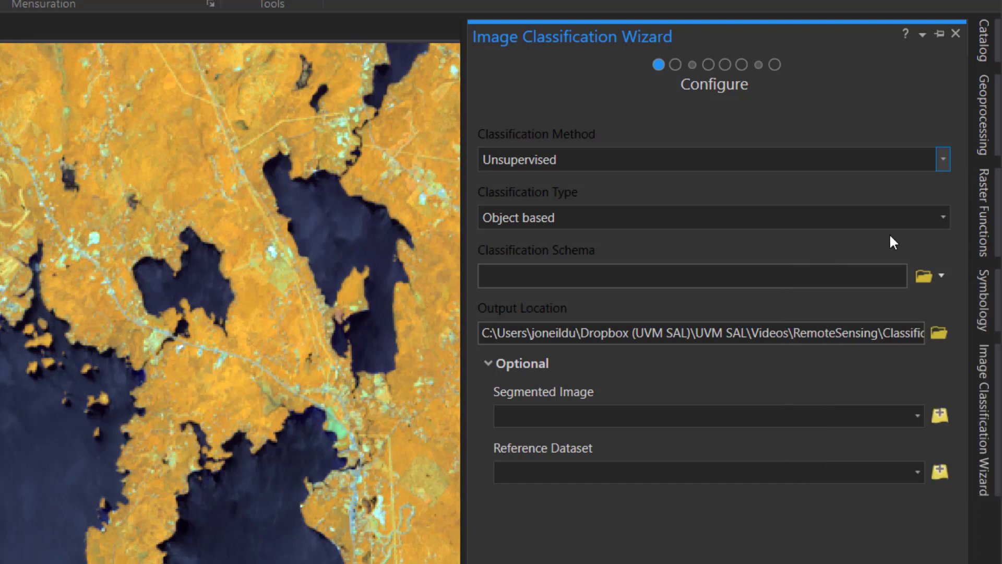
click(942, 216)
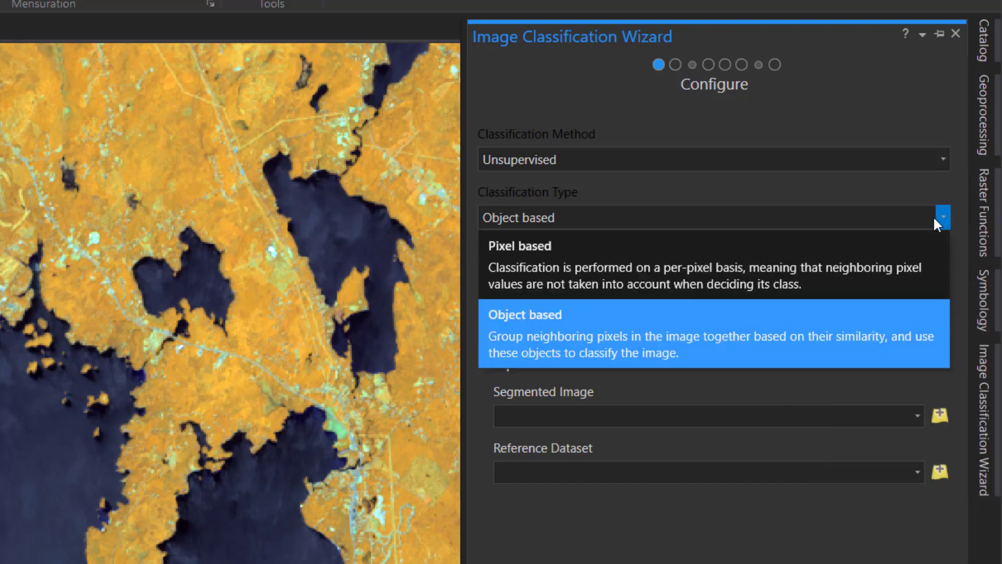
click(859, 260)
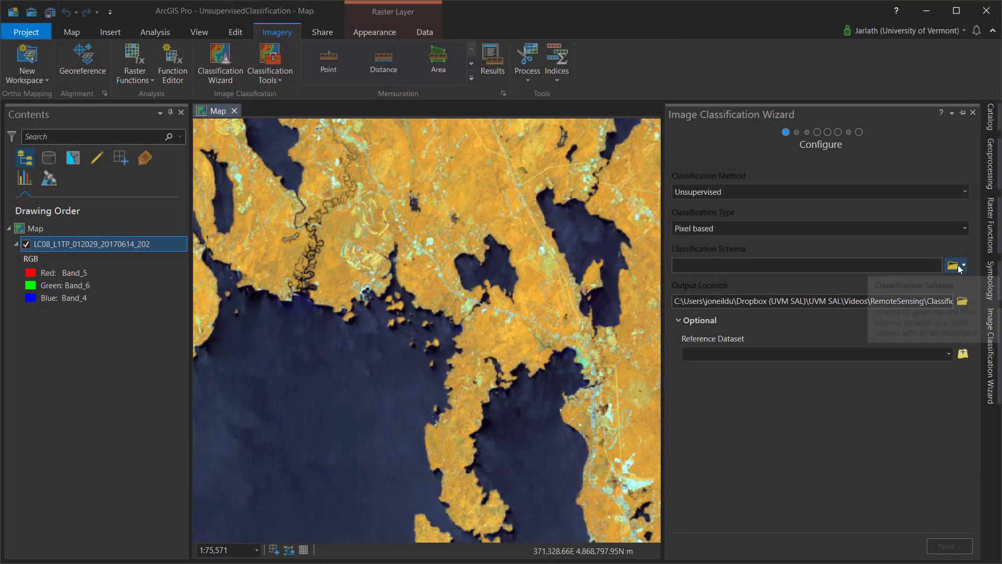
click(957, 265)
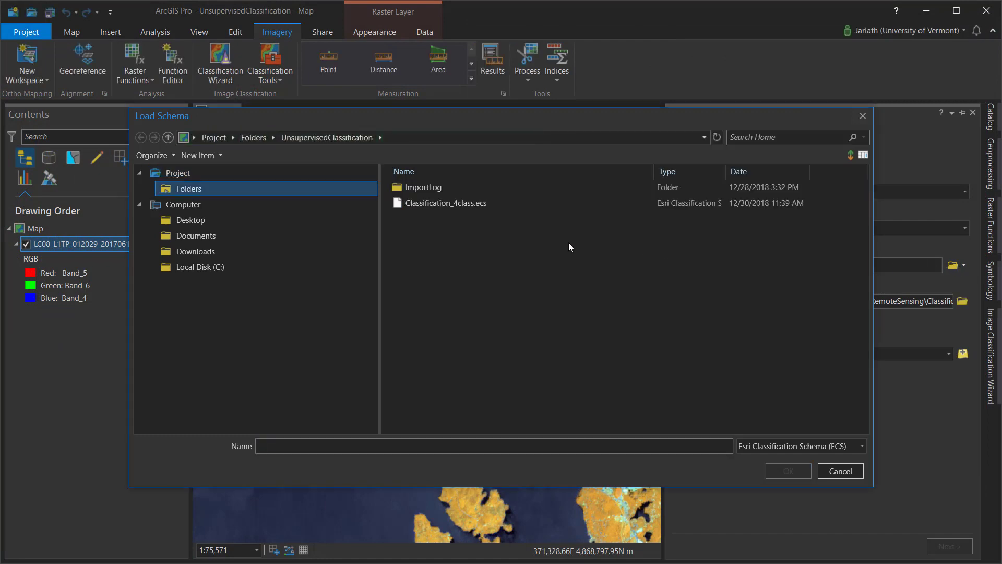
click(450, 206)
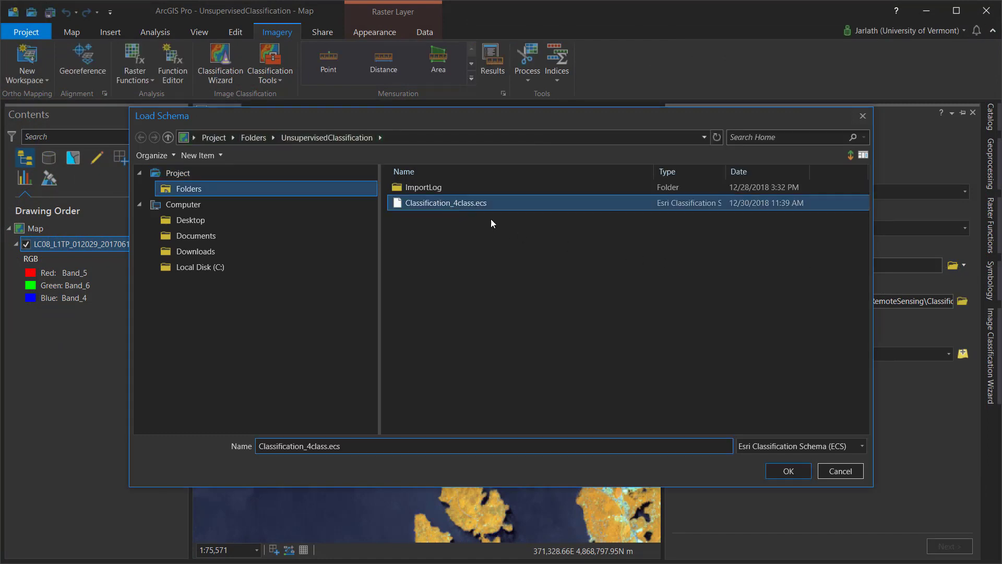
click(787, 470)
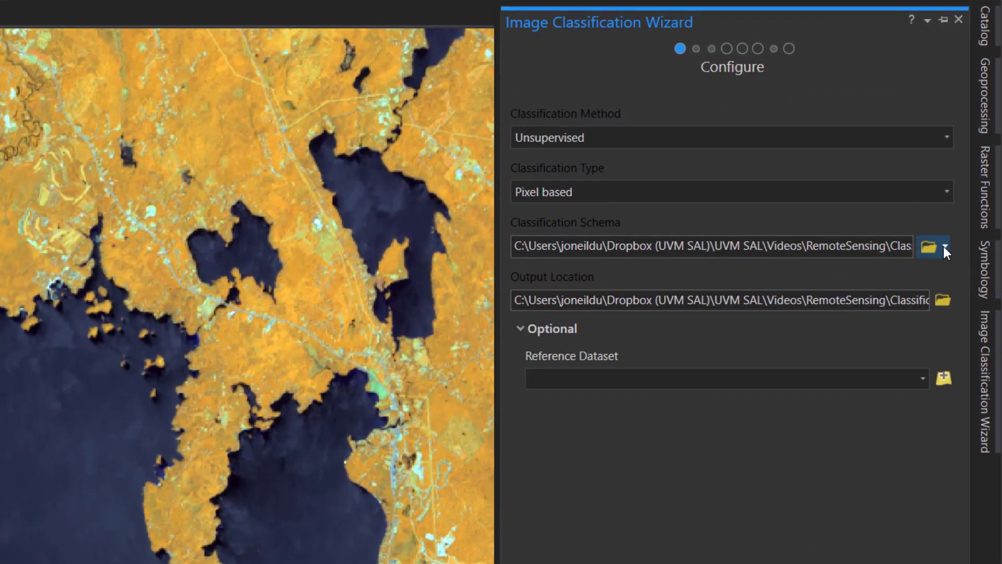
click(948, 251)
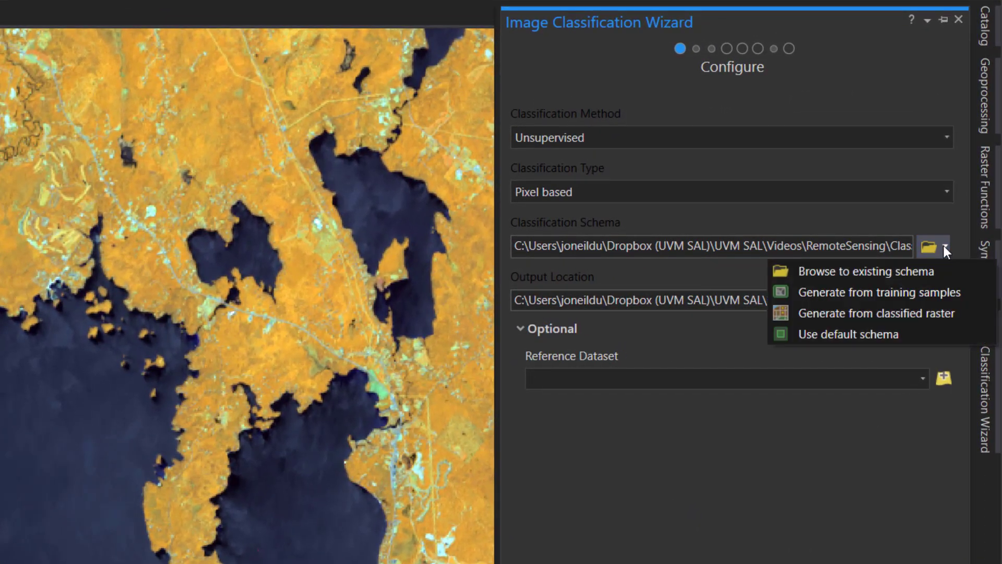
Step: Use the default NLCD schema and raise ISO Cluster's Maximum Number of Classes from 5 to 10
click(888, 331)
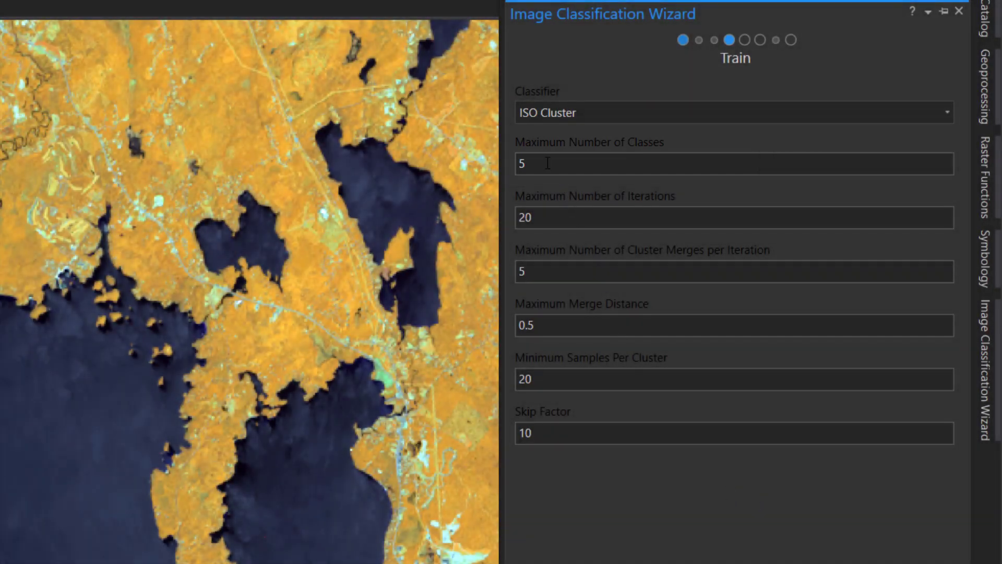
double_click(546, 166)
text(10)
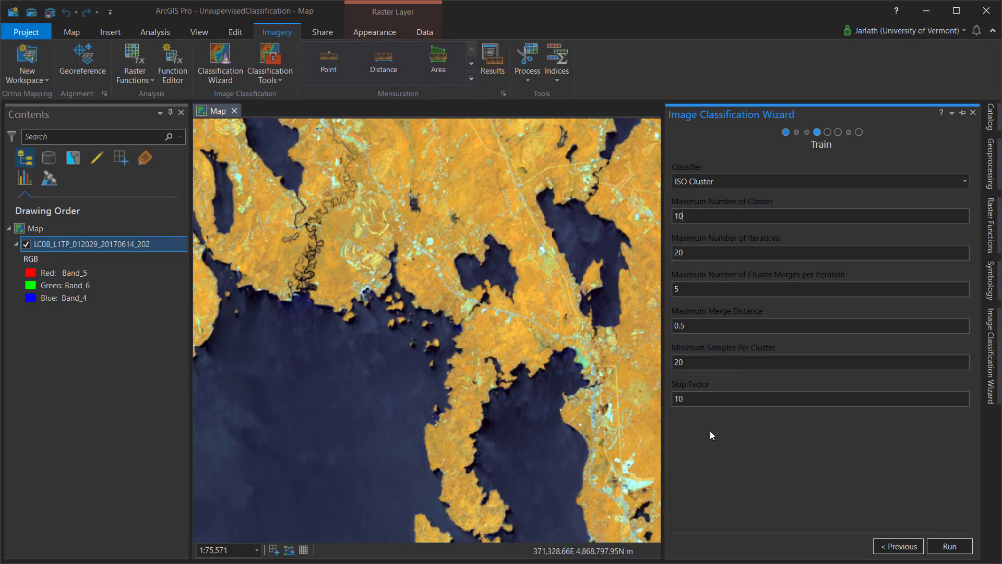
Step: Train ISO Cluster and run Classify to produce the Classified raster with clusters 0–6
click(946, 546)
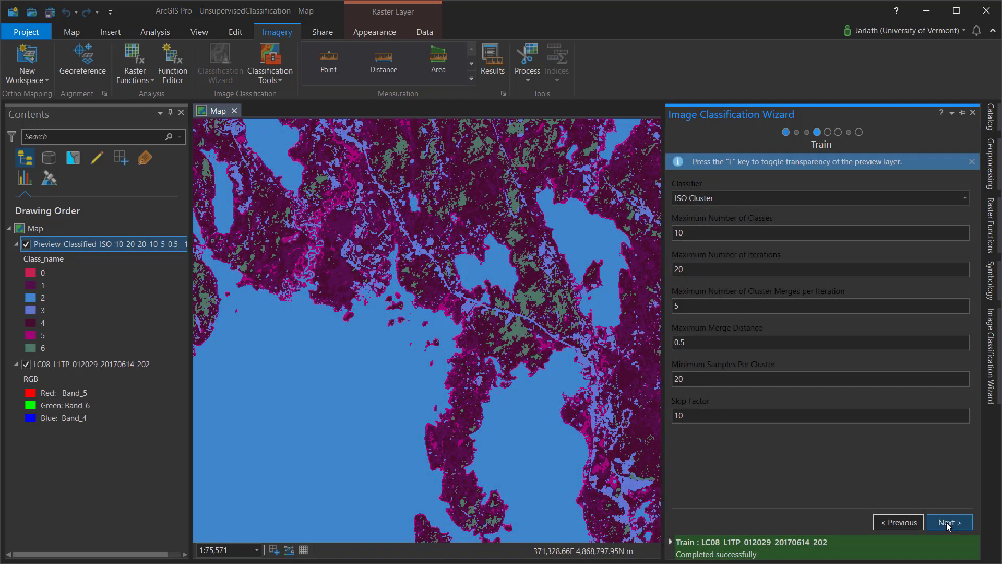
click(942, 521)
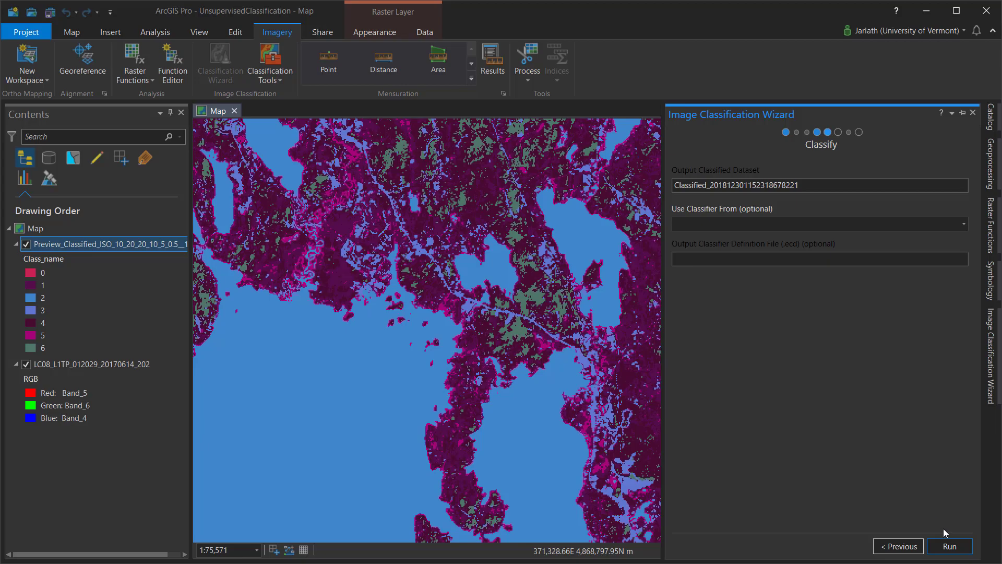
click(947, 545)
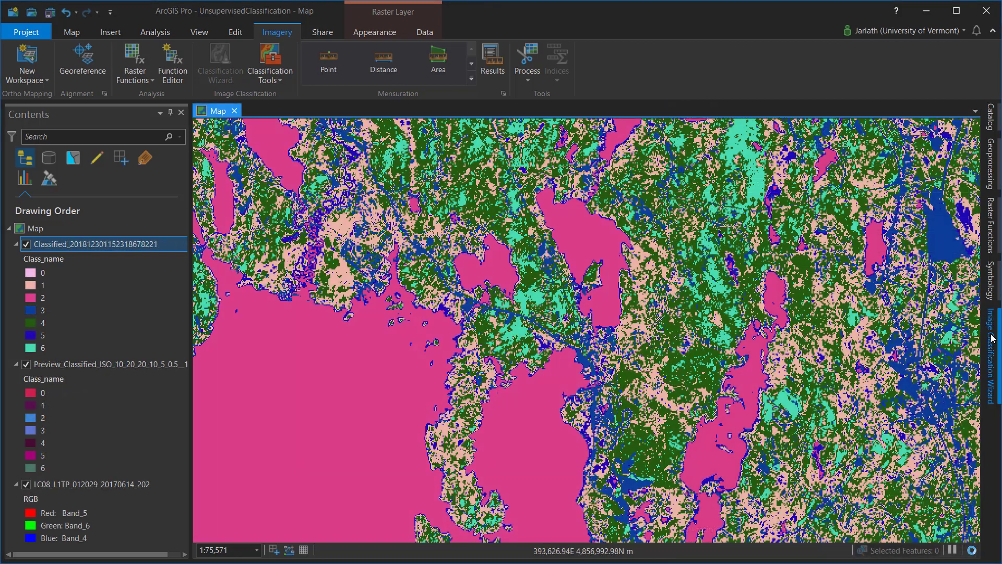
click(991, 339)
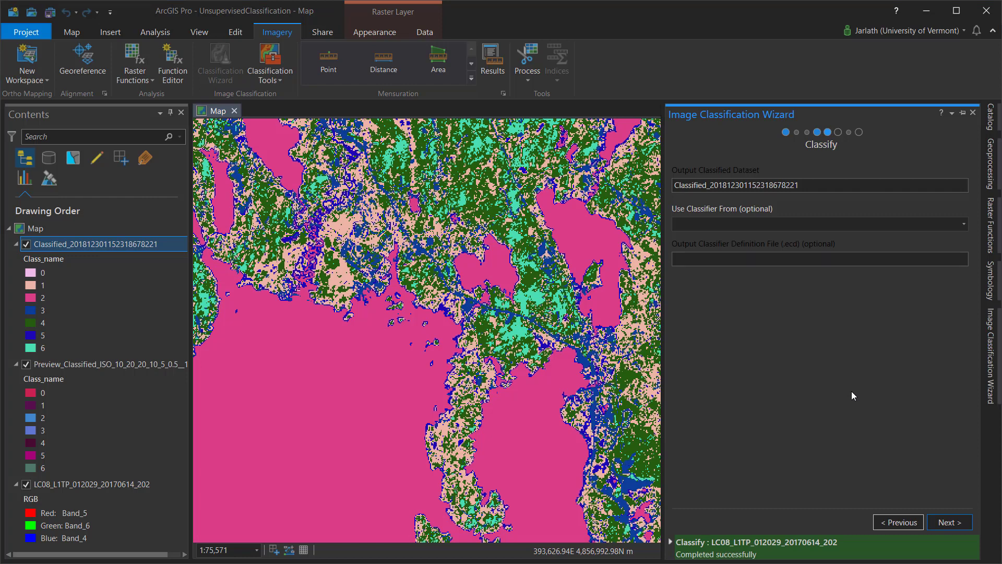
Step: At Assign Classes, rename the NLCD2011 schema to '4-Class' and save it
click(948, 522)
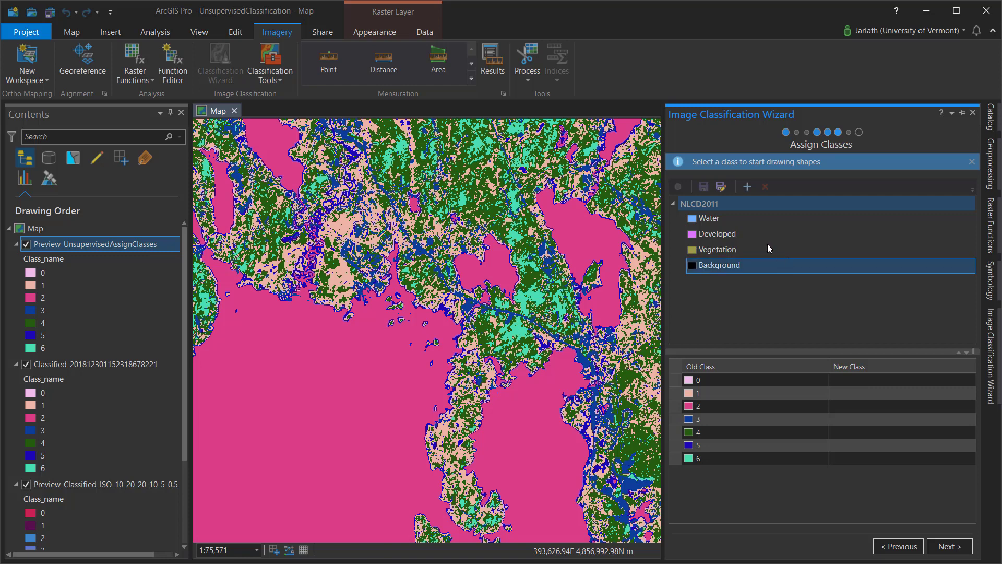
right_click(710, 206)
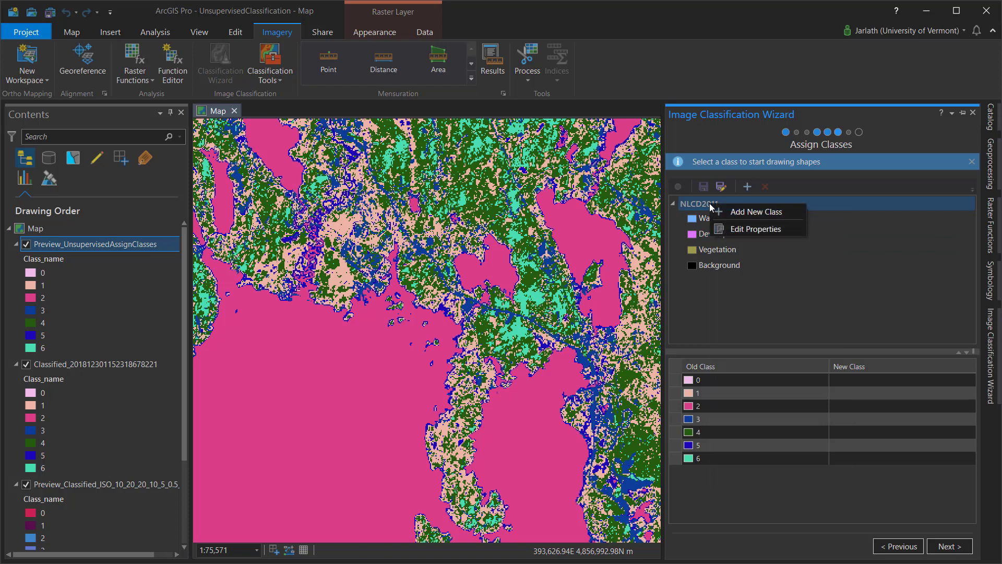
click(726, 230)
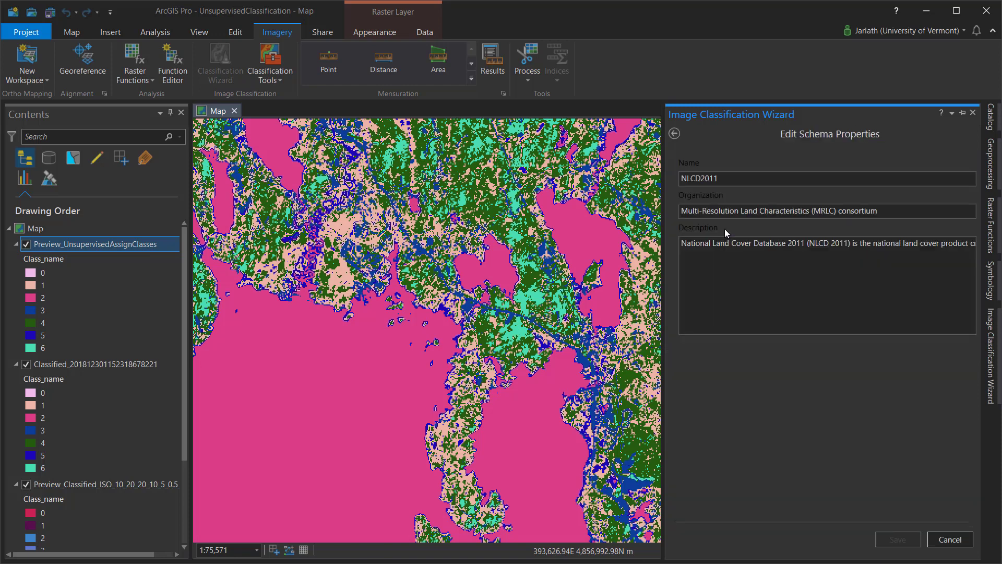
double_click(705, 178)
text(4-)
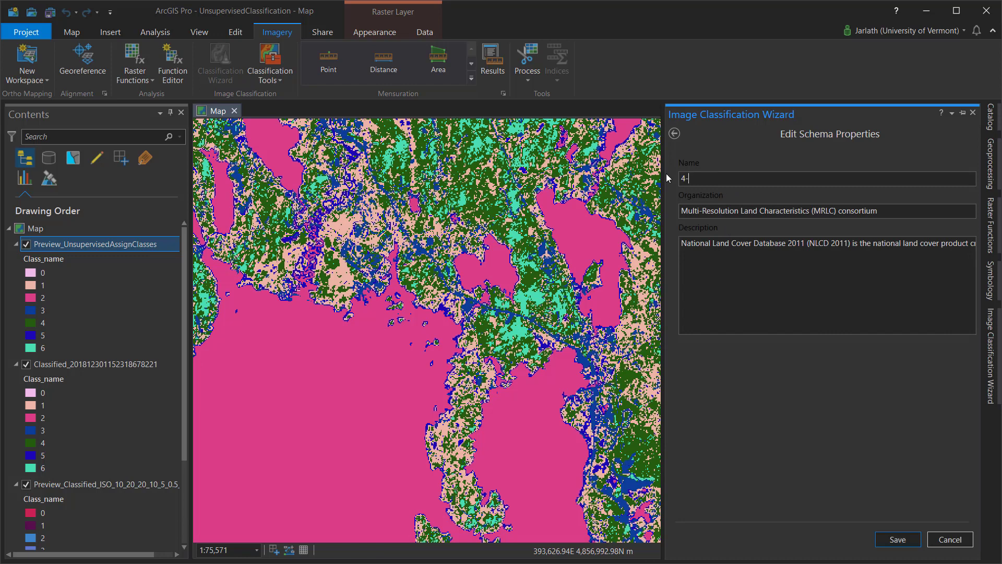
text(Class)
click(897, 538)
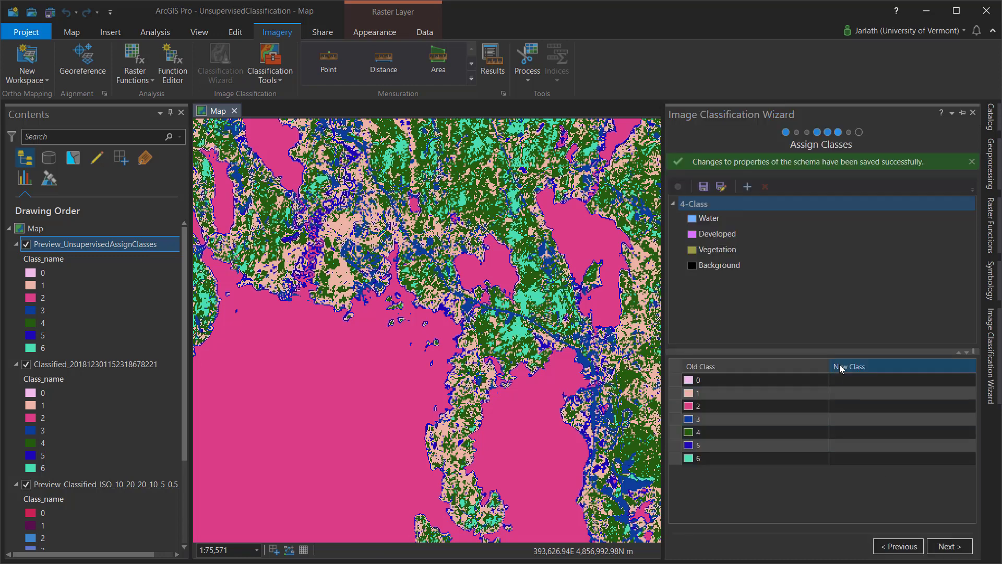
Step: Change the Vegetation class colour to bright green
click(709, 250)
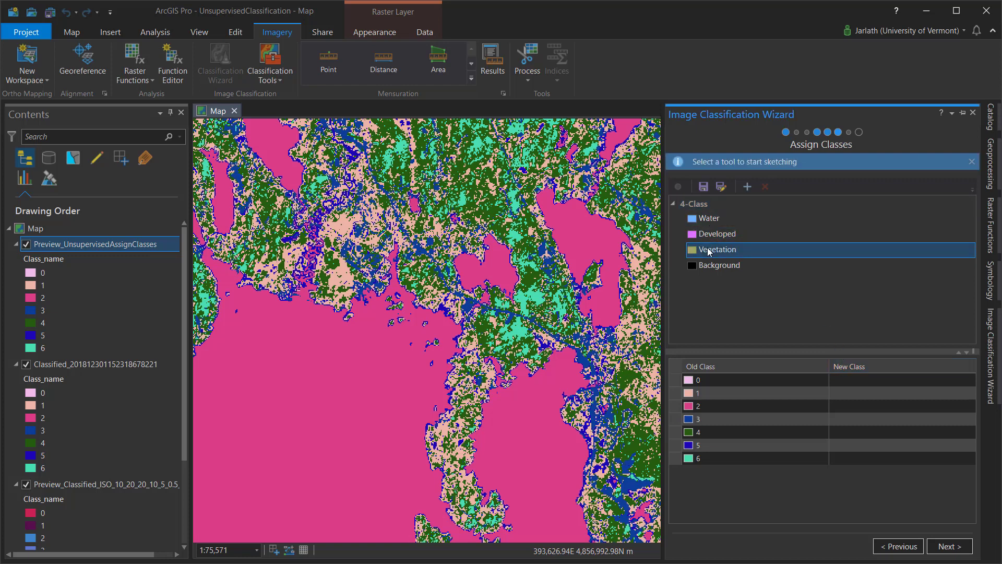
right_click(710, 251)
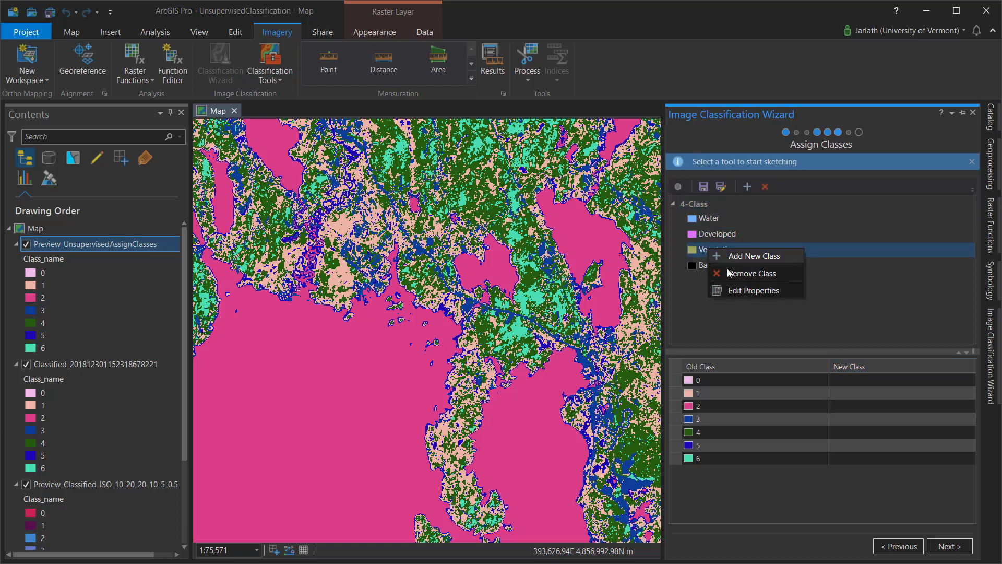
click(732, 291)
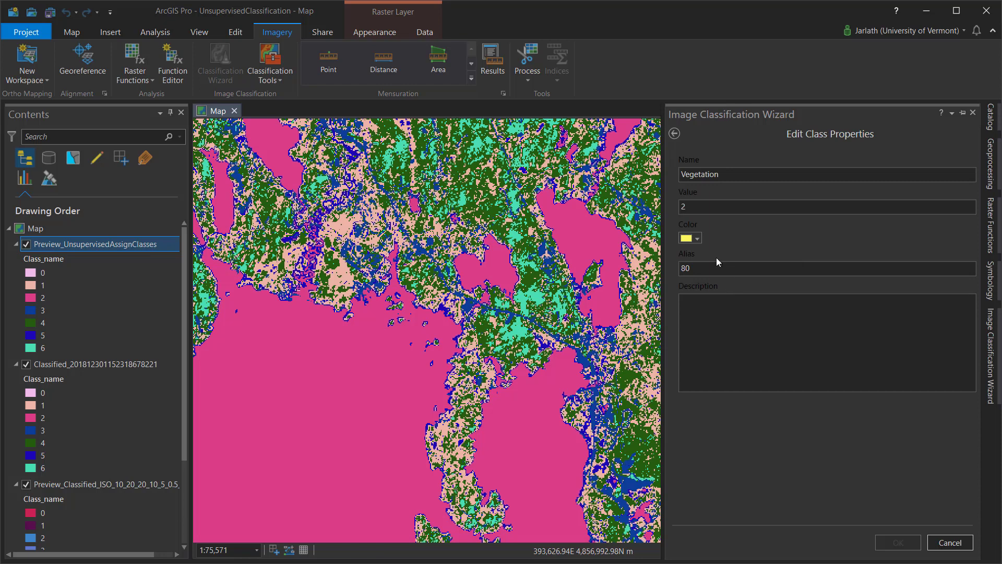
click(697, 240)
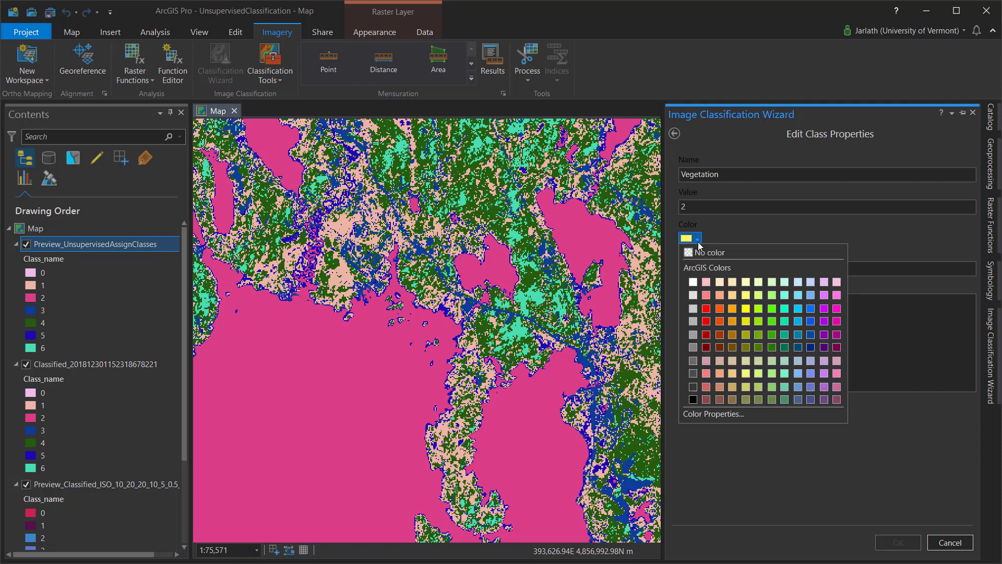
click(769, 311)
click(898, 542)
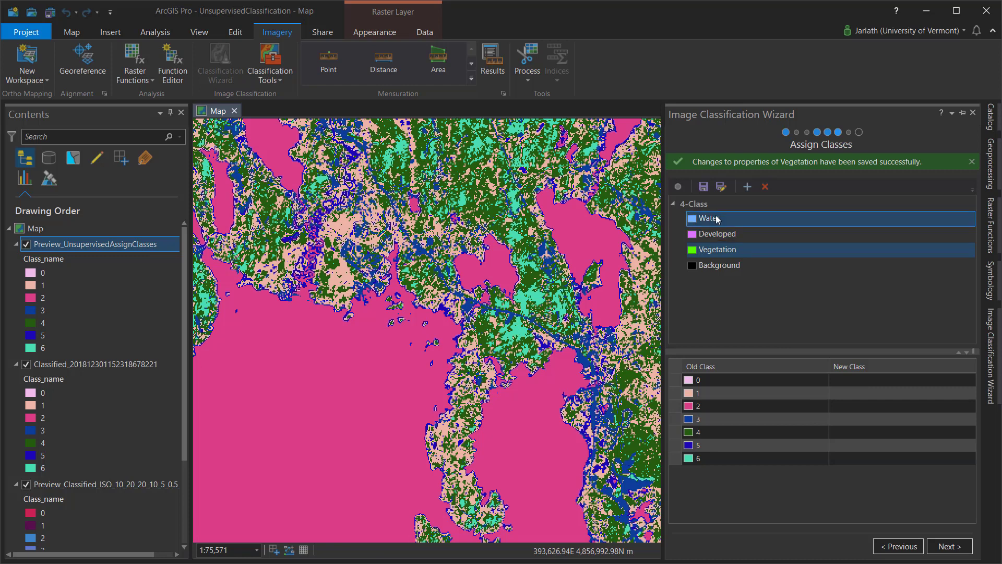
Step: Add an Agriculture class with value 9 and a yellow colour to the 4-Class schema
click(694, 204)
click(747, 186)
click(708, 175)
text(Agriculture)
click(694, 207)
text(9)
click(698, 239)
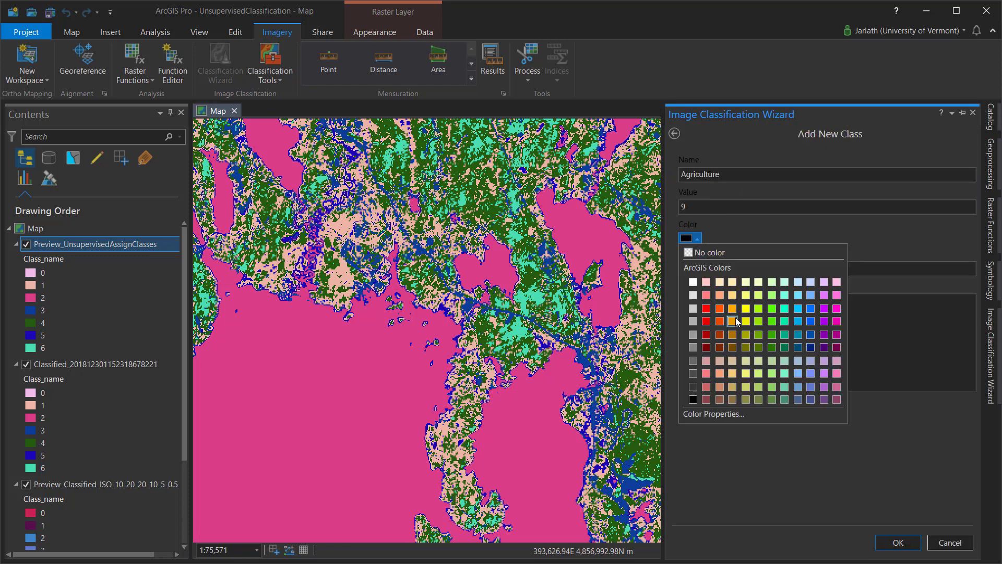
click(745, 321)
click(698, 266)
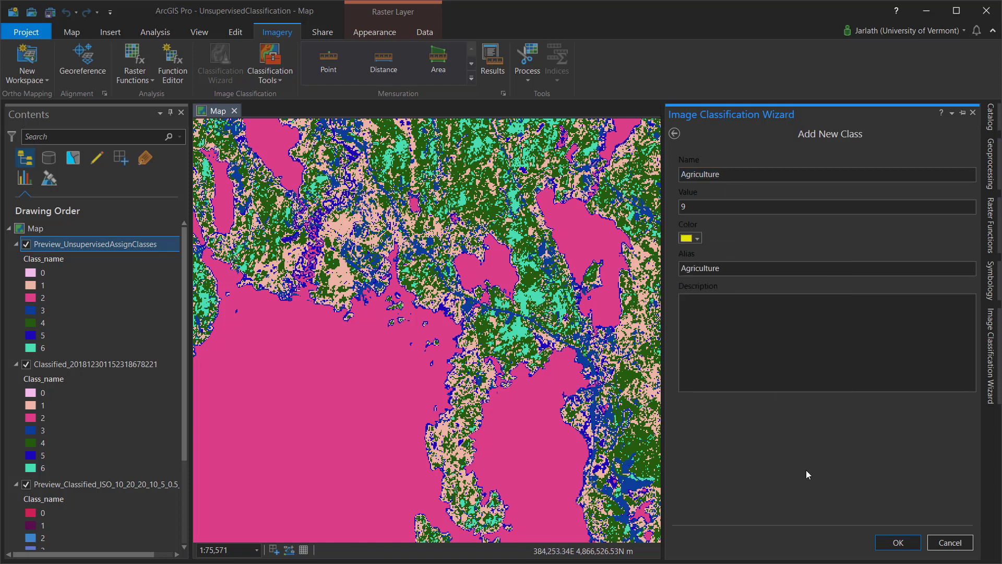
click(898, 543)
Step: Remove the Agriculture class from the schema
click(716, 281)
click(765, 186)
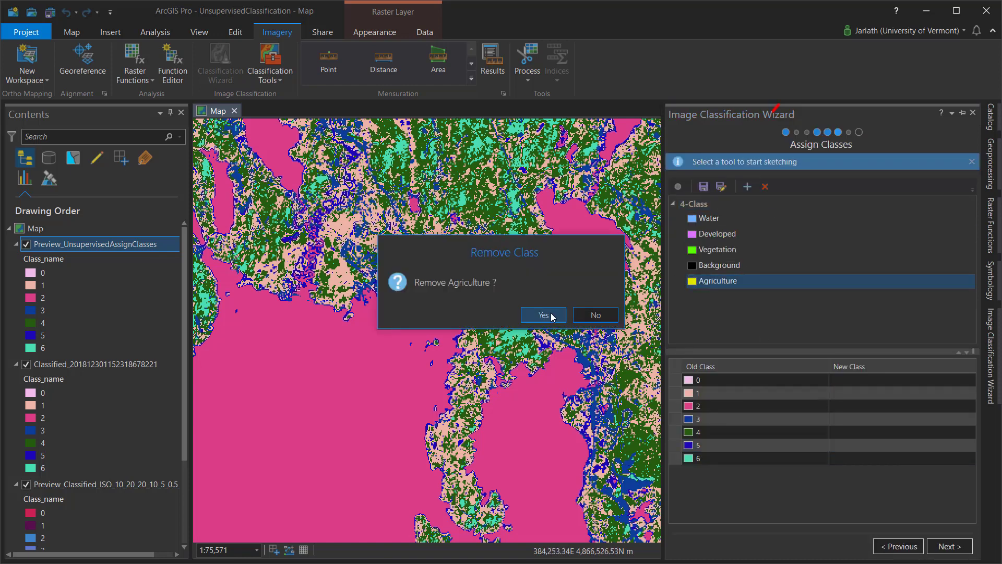
click(543, 314)
Step: Hide and collapse the Classified and Preview_Classified_ISO layers
click(25, 364)
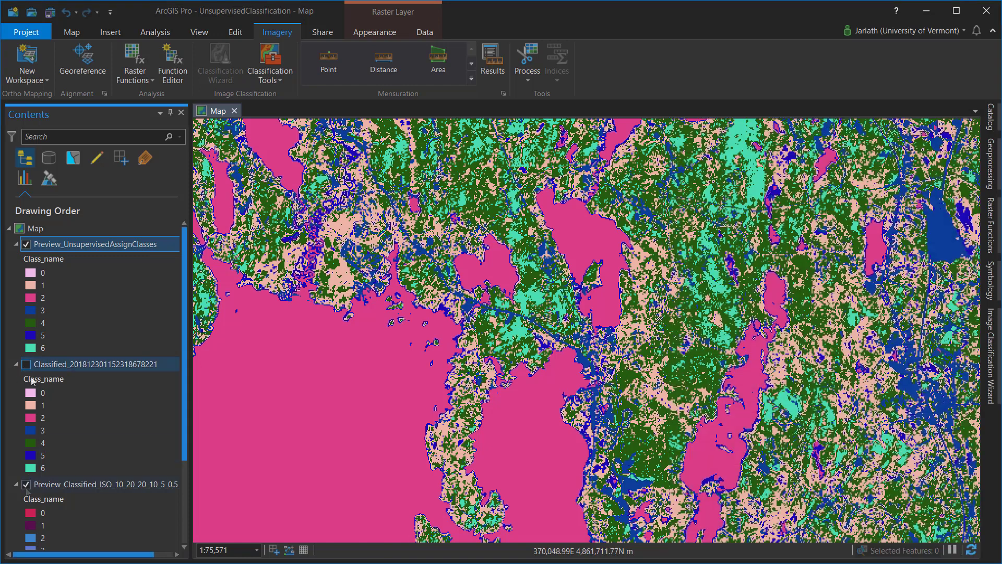
click(24, 485)
click(16, 484)
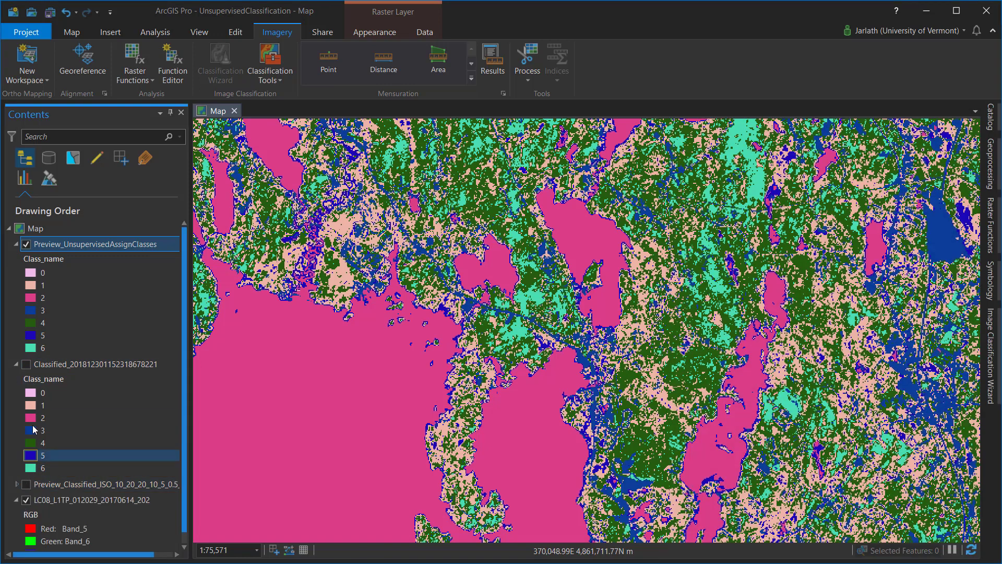
click(17, 364)
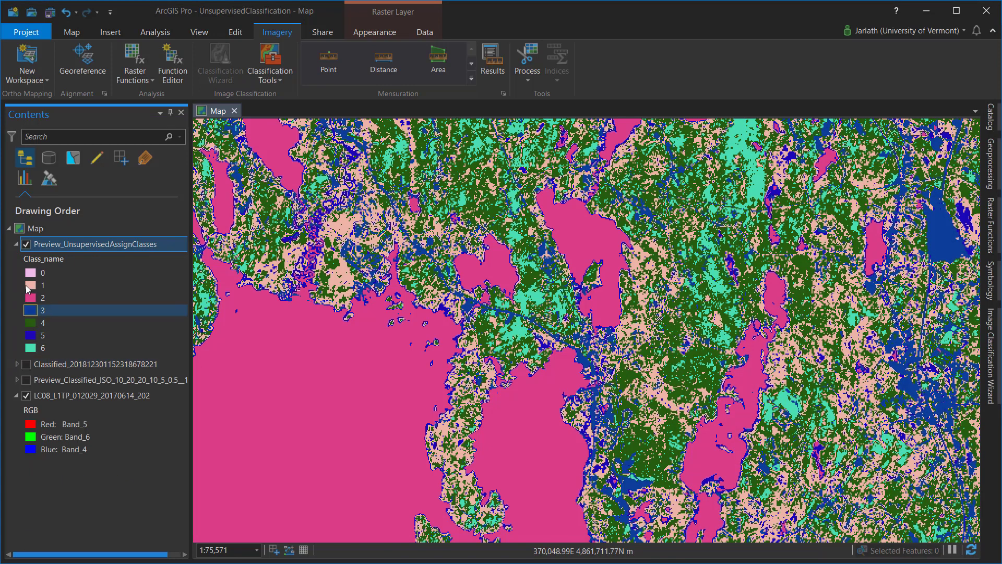
Step: Toggle Preview_UnsupervisedAssignClasses to compare clusters with the imagery, then return to the wizard
click(24, 244)
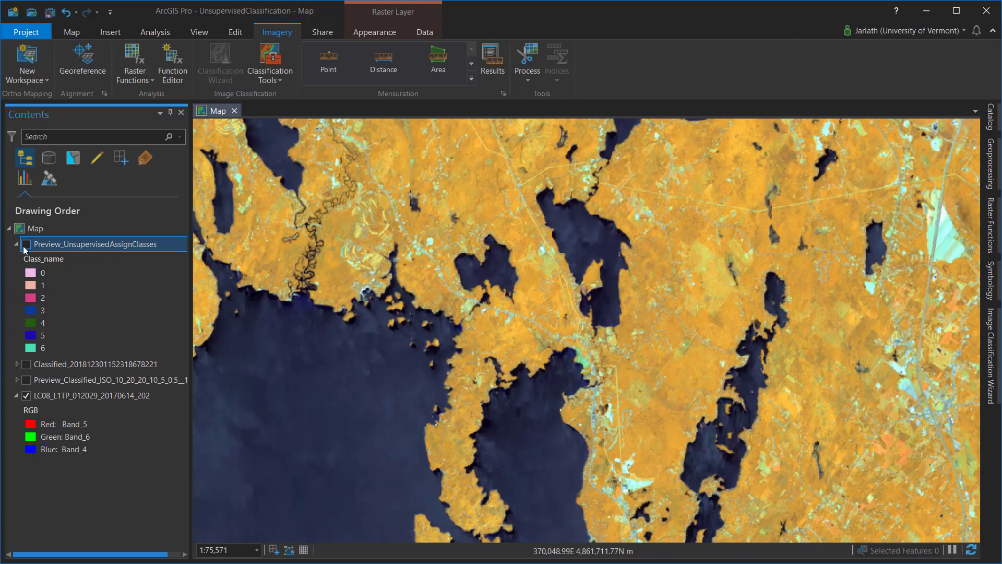
click(25, 245)
click(26, 245)
click(25, 245)
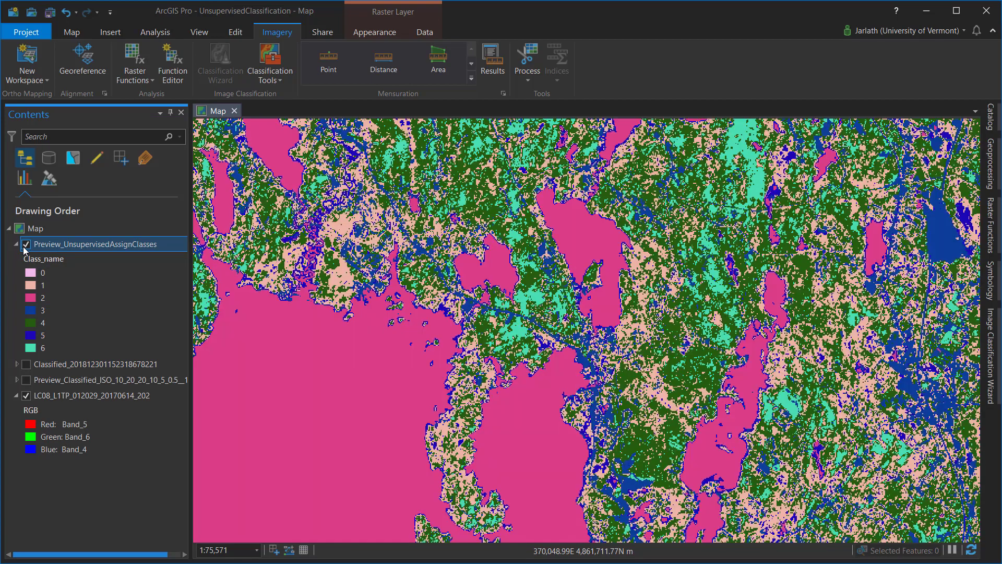
click(25, 245)
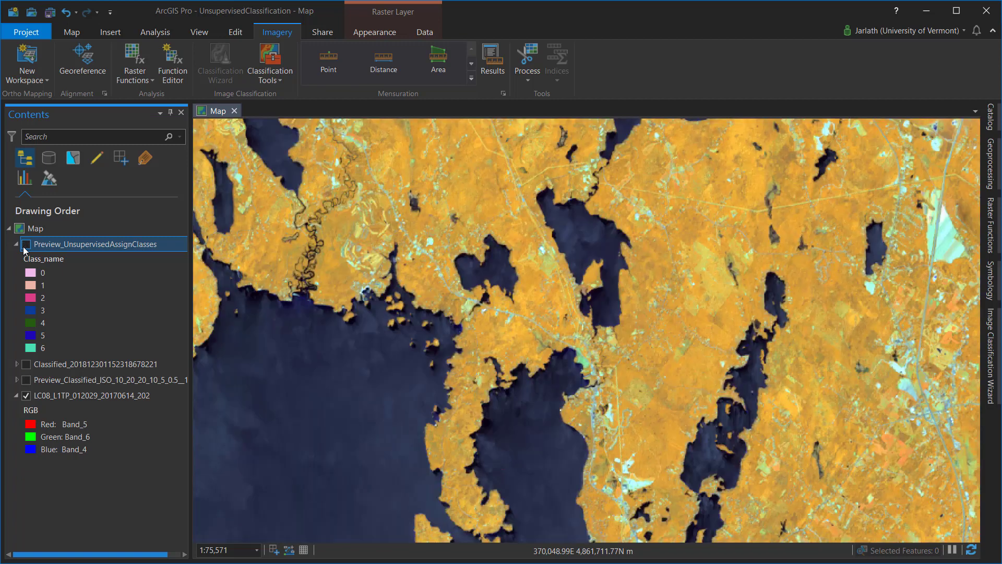
click(25, 245)
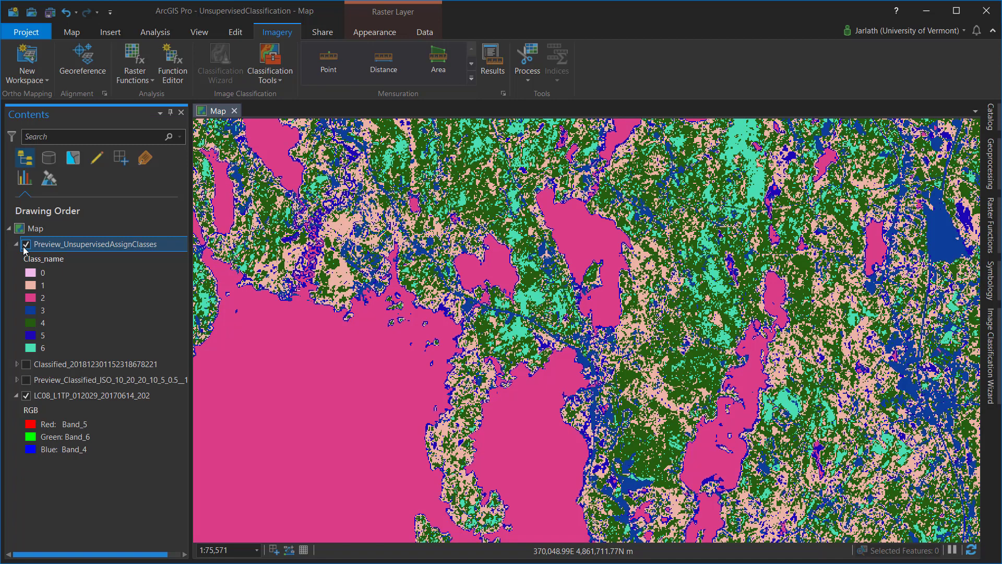
click(26, 245)
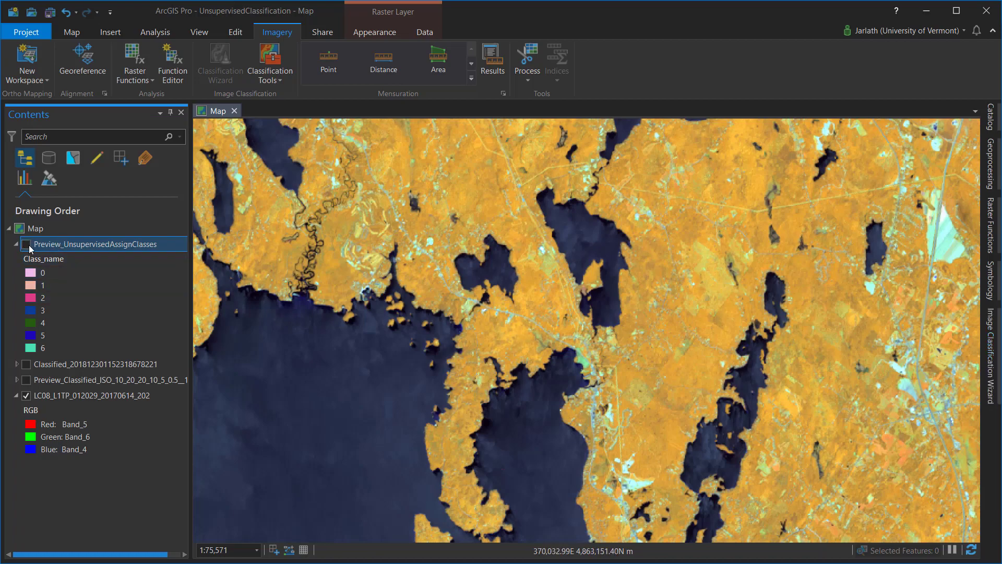
click(26, 245)
click(992, 372)
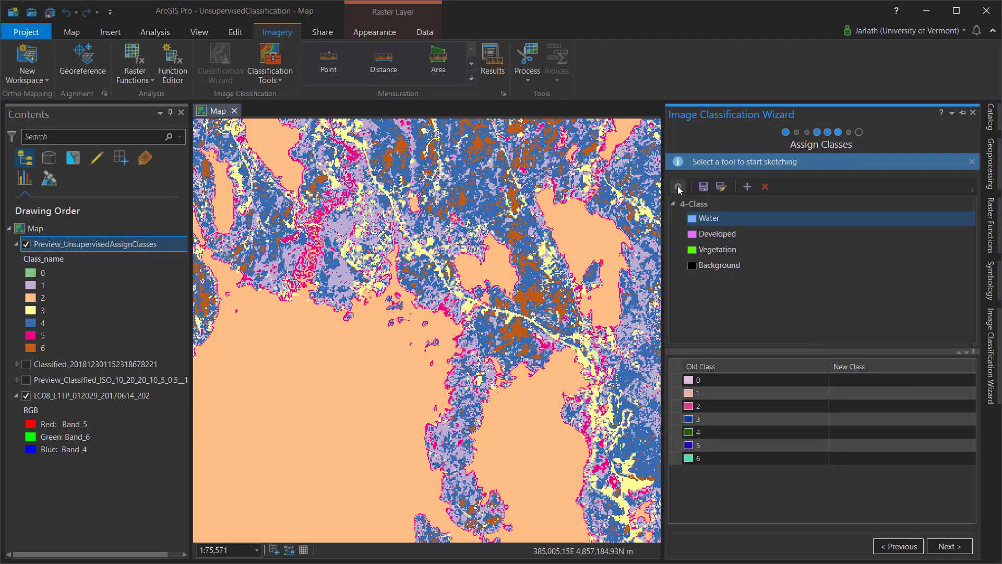
Step: With Water as the target class, step through old clusters 0–6 on the map to find water
click(702, 219)
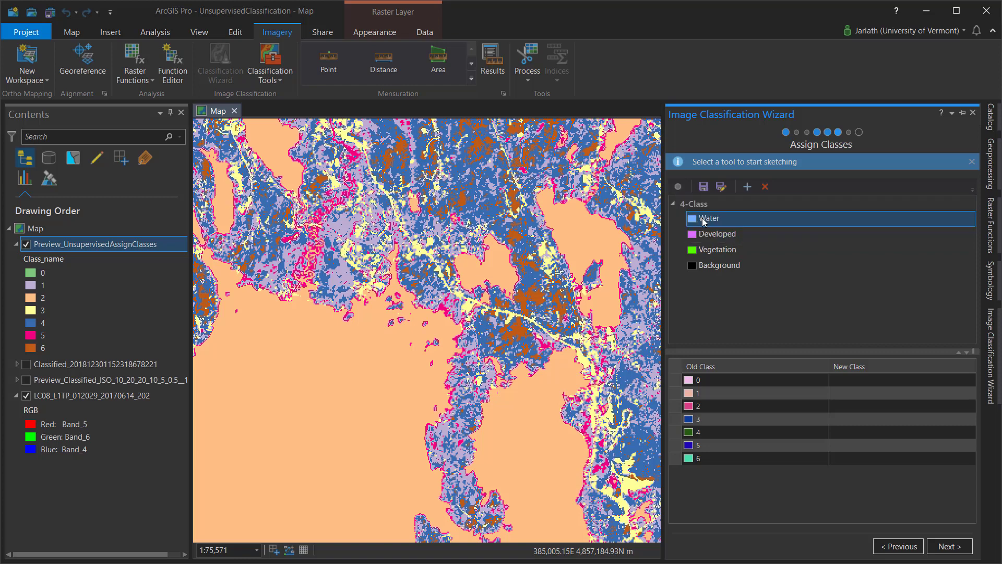
click(677, 187)
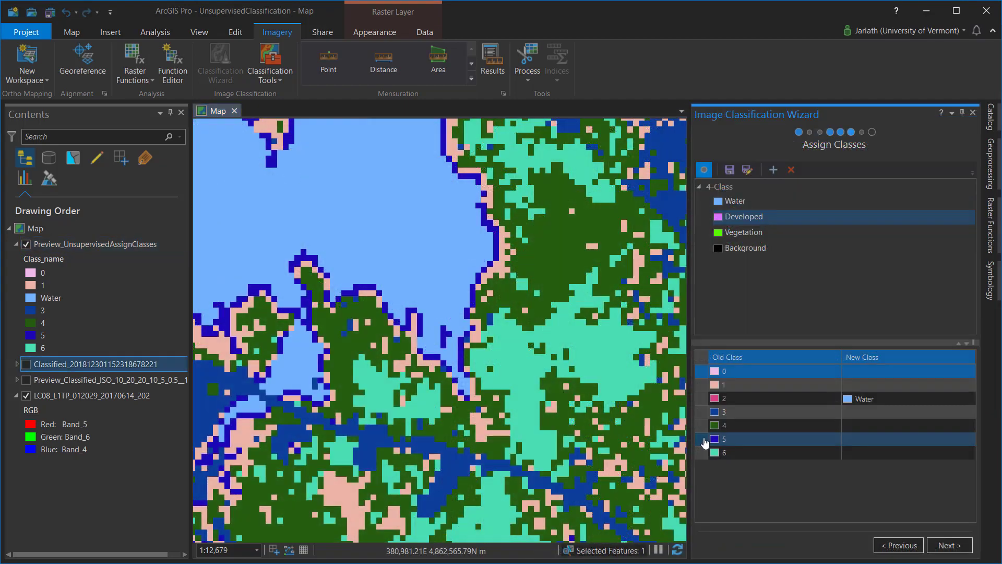
click(705, 442)
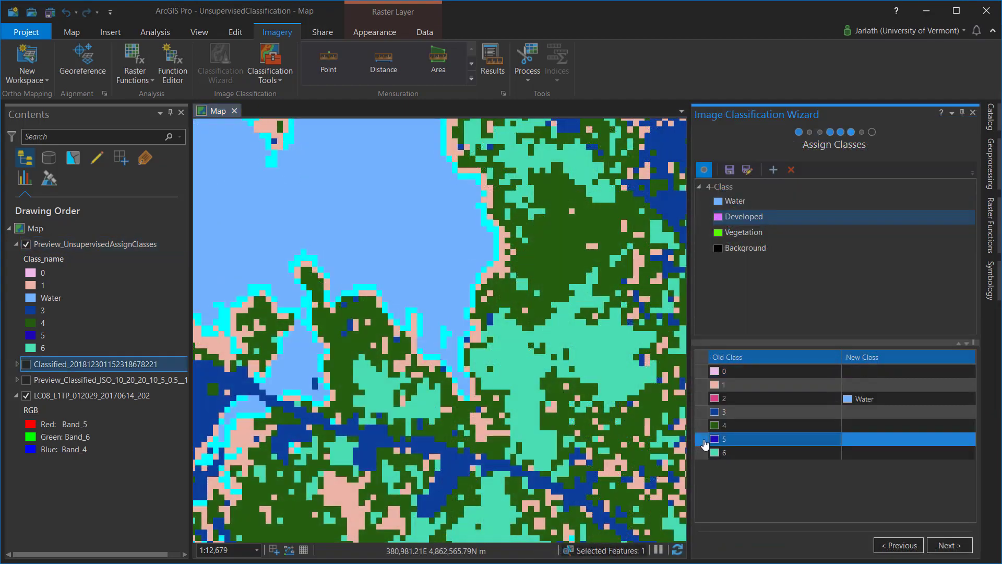
click(706, 452)
click(702, 430)
click(701, 438)
click(702, 411)
click(702, 385)
click(703, 370)
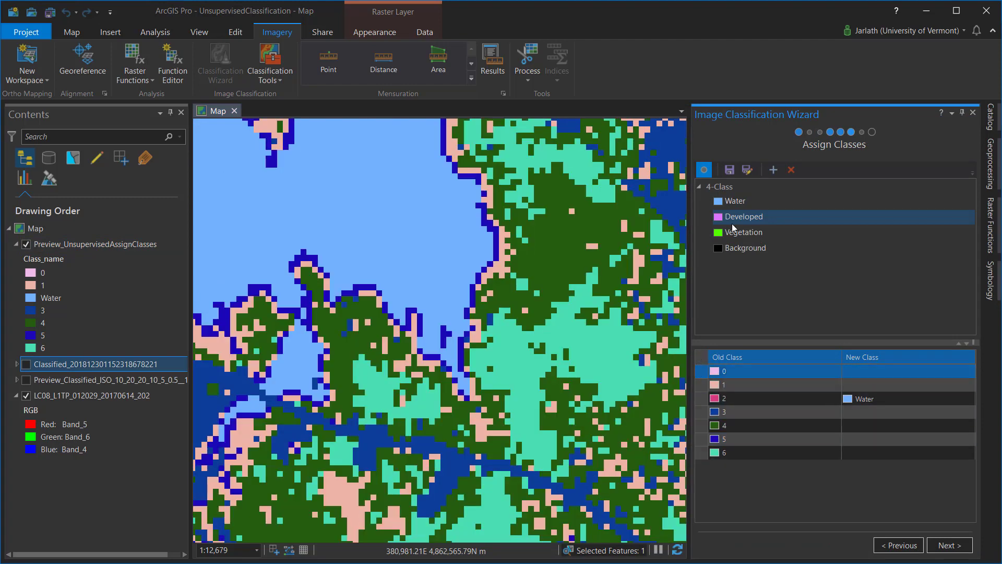
click(733, 201)
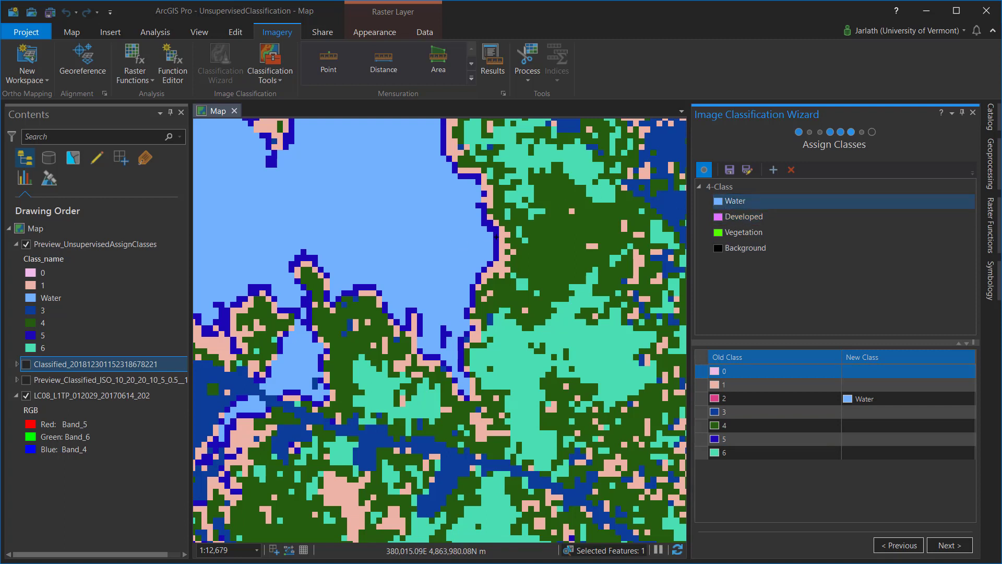
Step: Assign shoreline cluster 5 to Water and cluster 3 to Developed, checking against the imagery
click(496, 236)
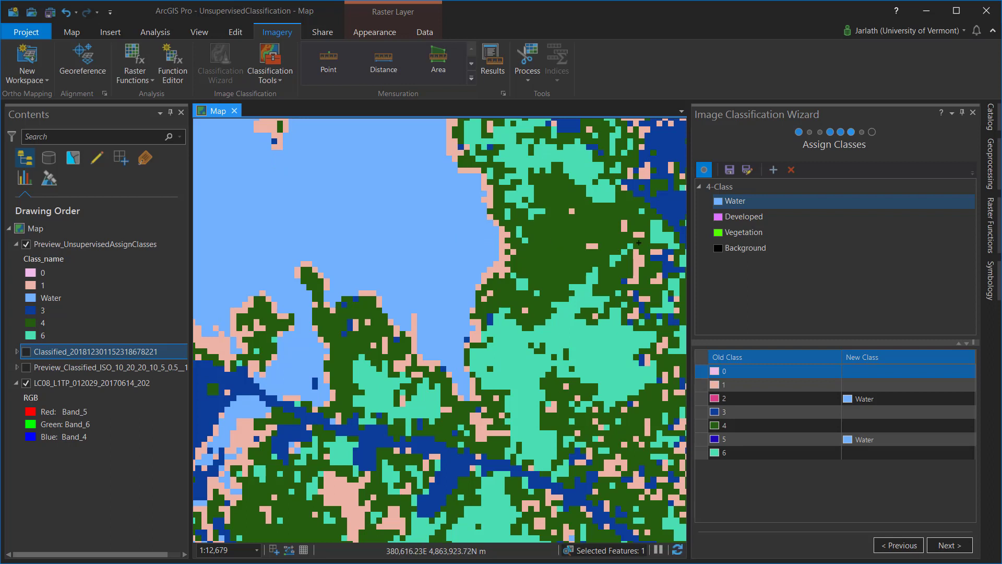
click(728, 217)
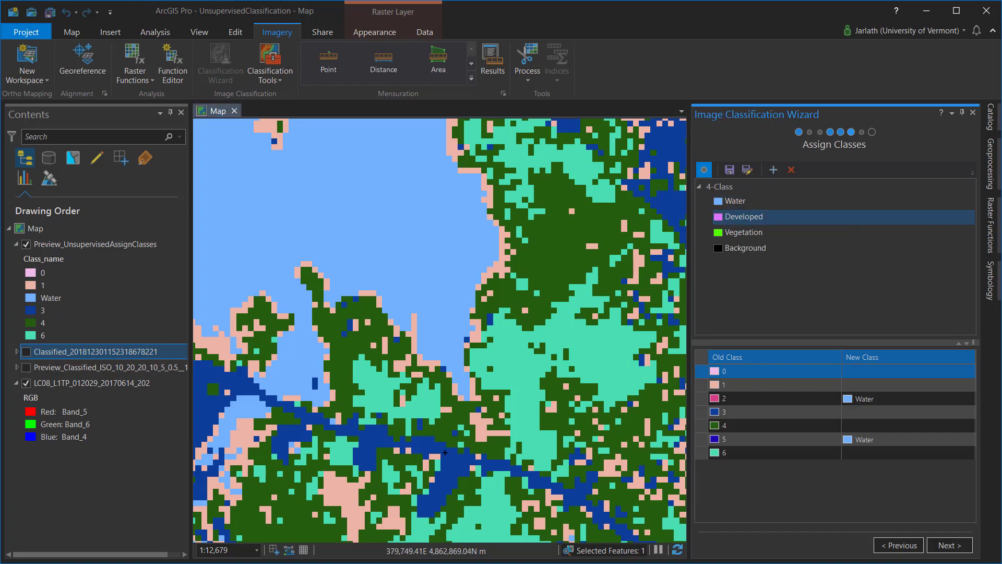
click(446, 452)
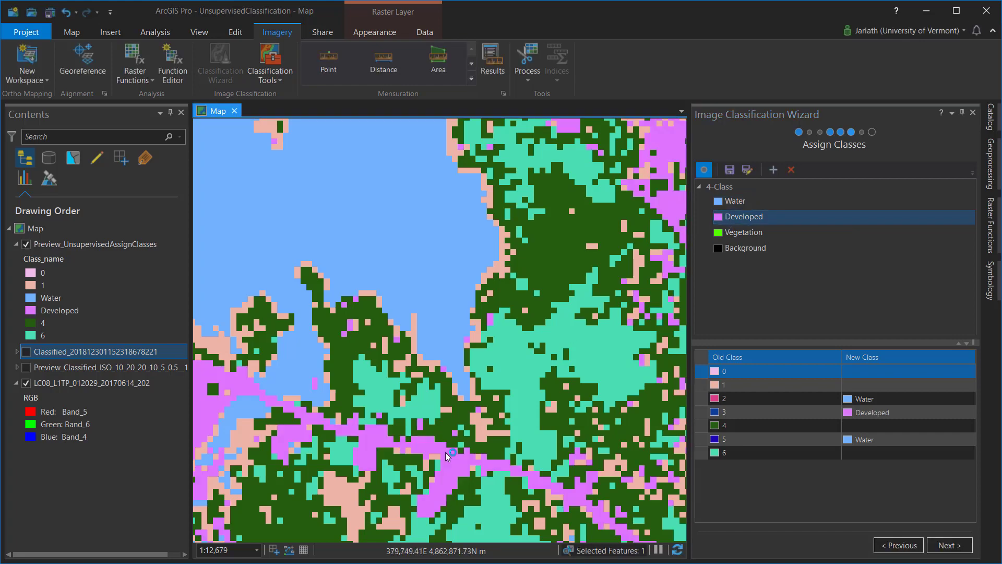
click(25, 245)
click(26, 244)
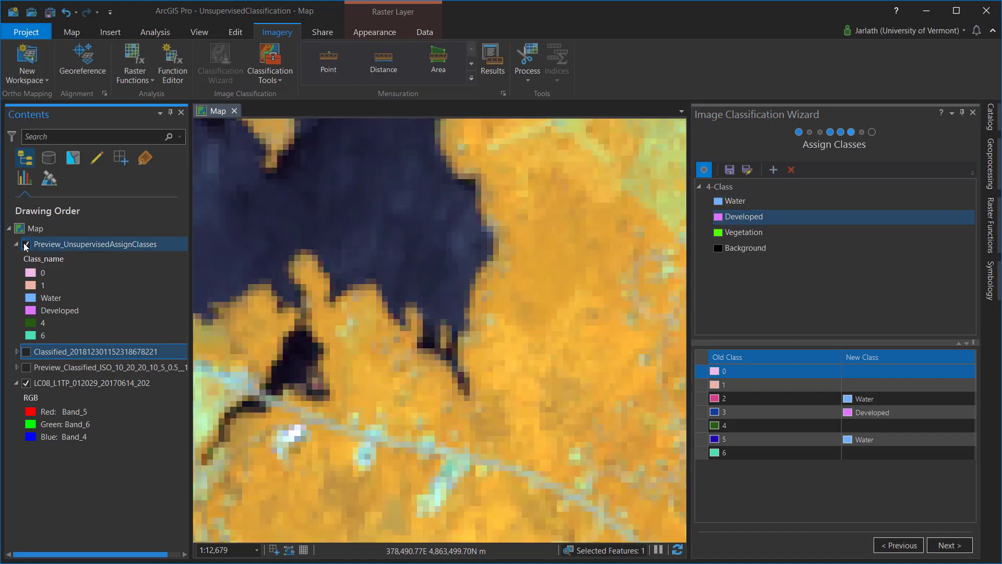
Step: Assign clusters 4 and 1 to Vegetation, toggling the preview to verify
click(741, 232)
click(553, 246)
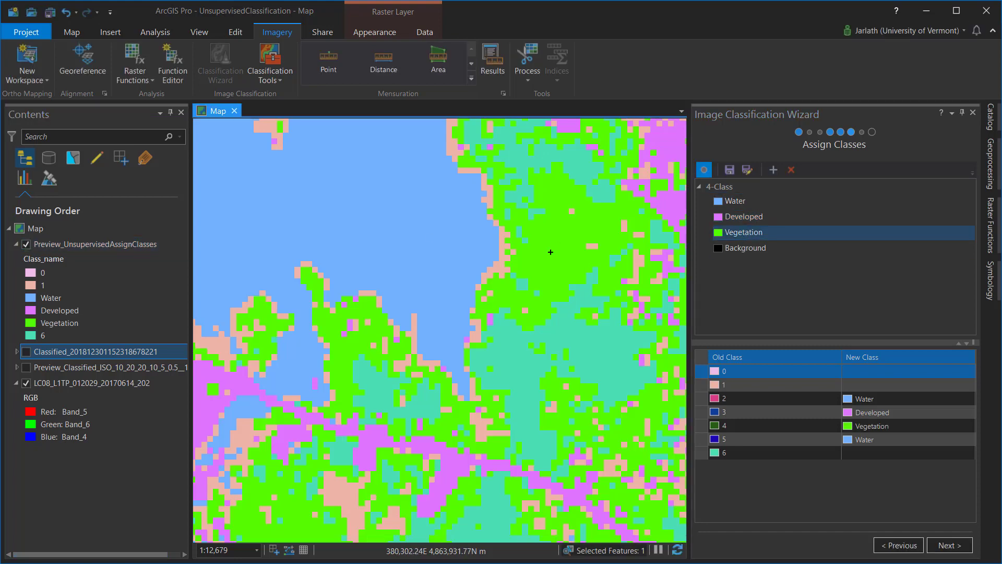
click(26, 245)
click(25, 244)
click(414, 339)
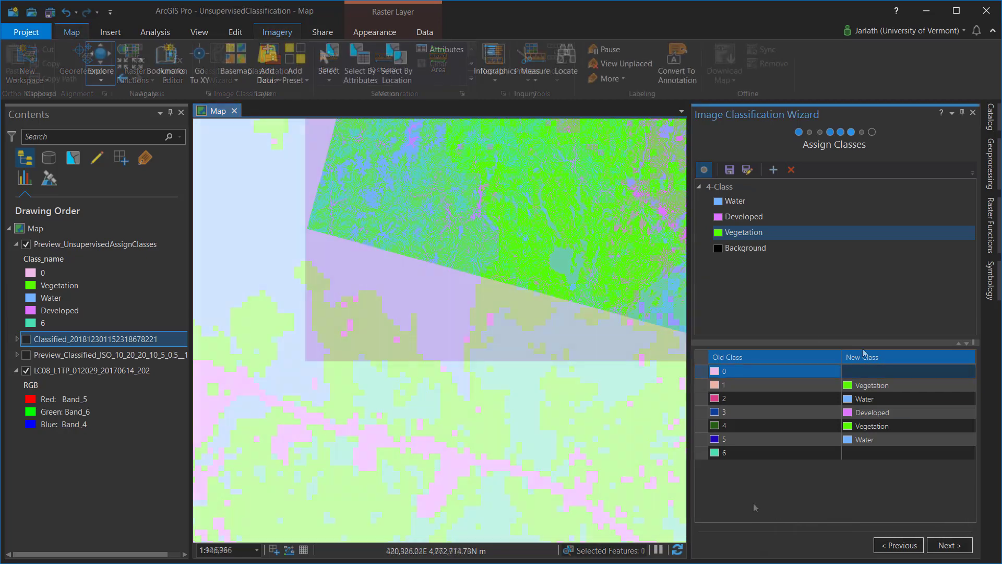
Step: Assign the pink no-data cluster 0 to Background
click(743, 250)
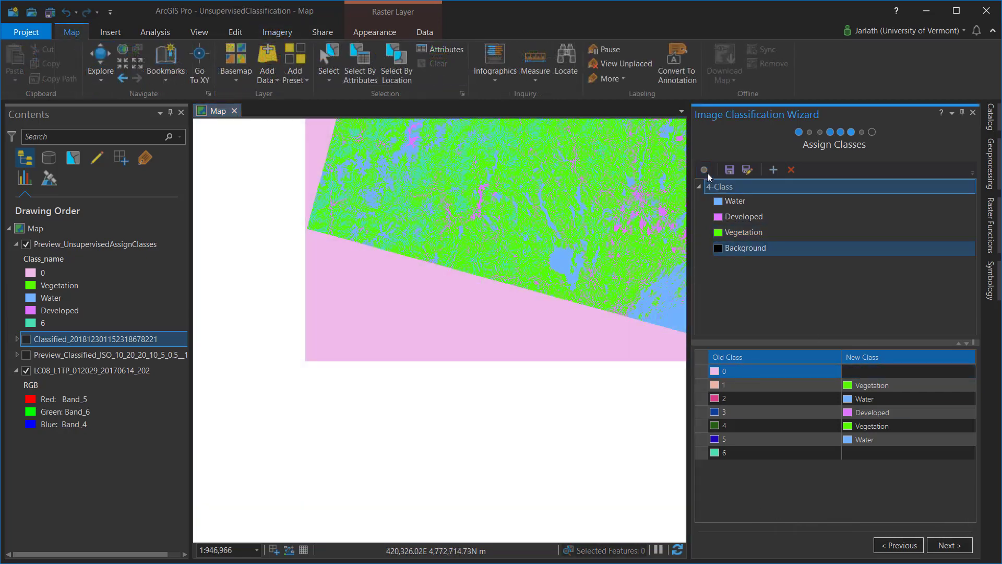
click(481, 313)
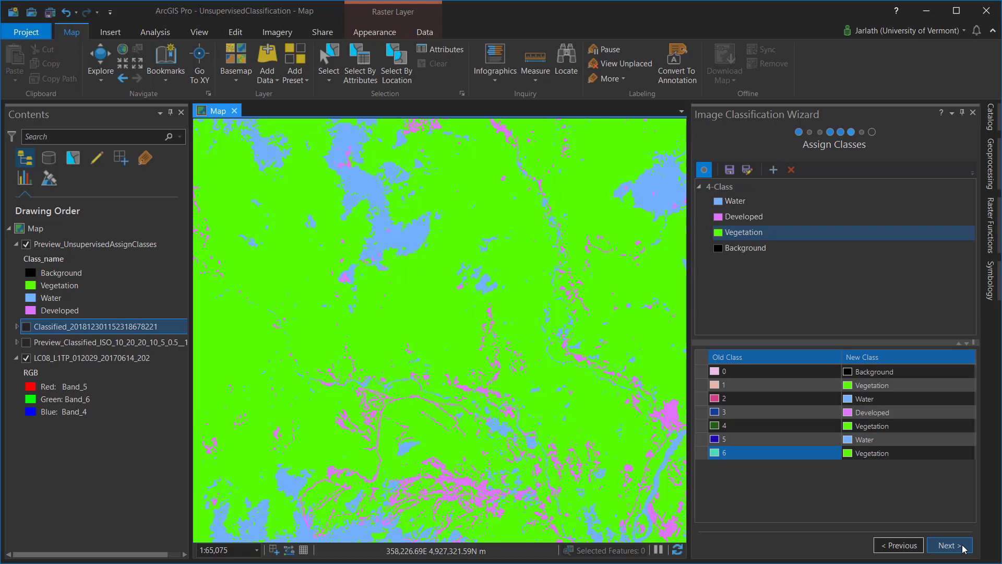
click(963, 548)
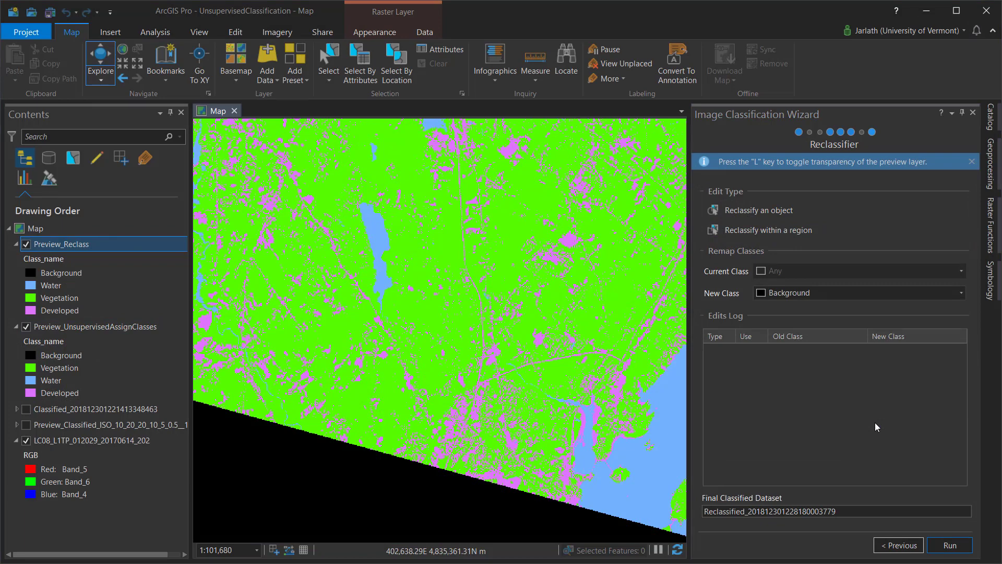
click(945, 546)
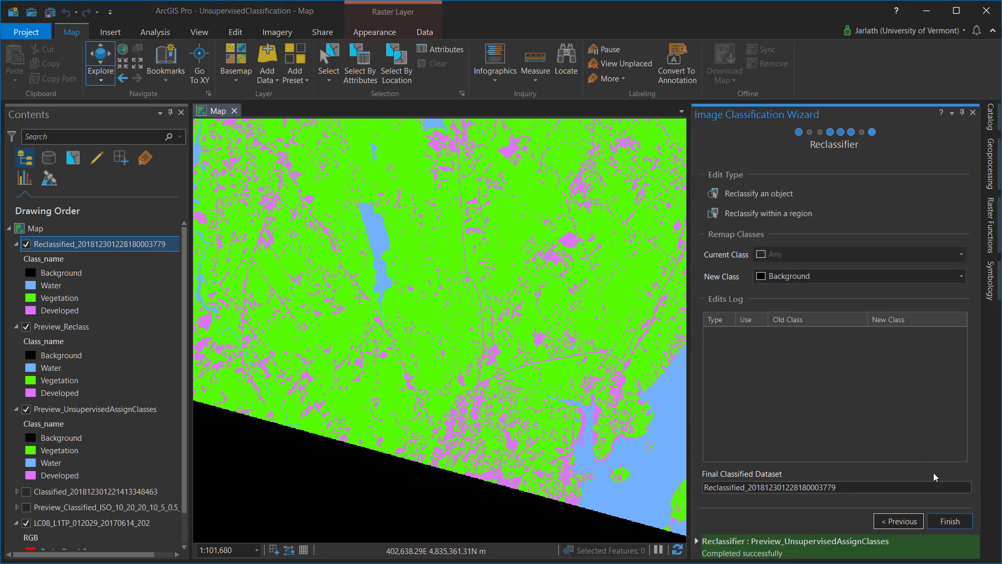
click(948, 521)
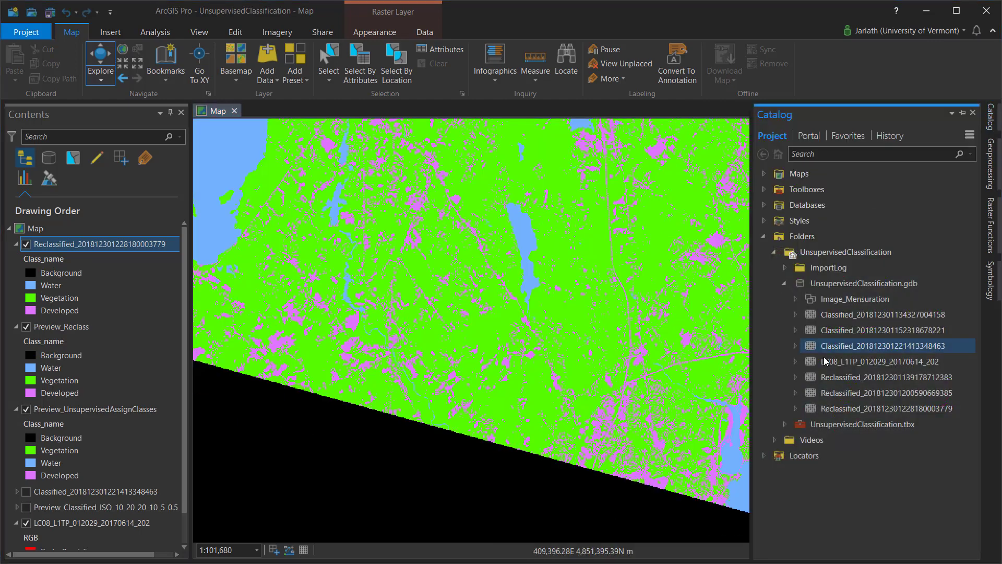
Step: Check the reclassified rasters in UnsupervisedClassification.gdb, then close the Catalog to show the four-class map
click(830, 408)
ctrl+click(830, 395)
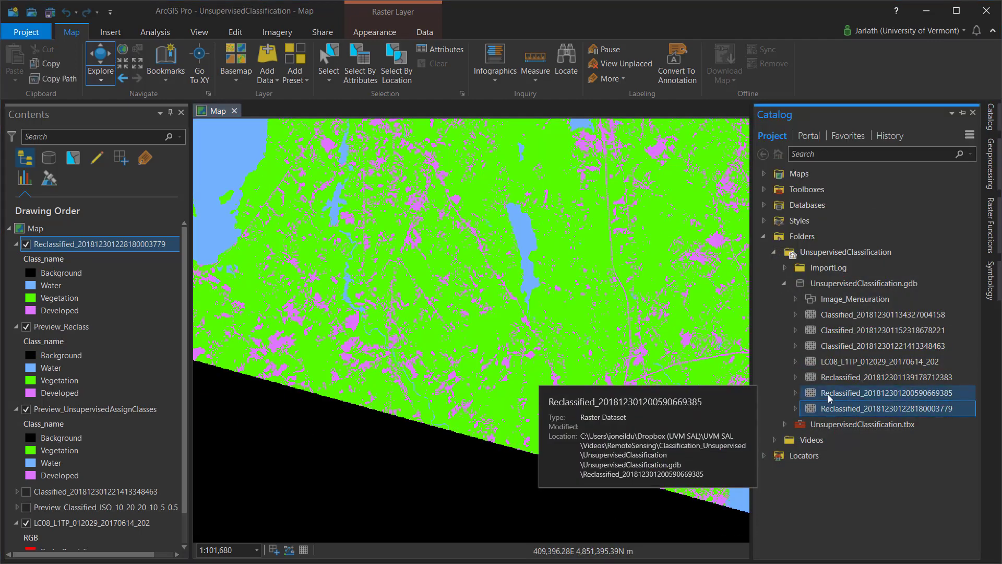
click(683, 409)
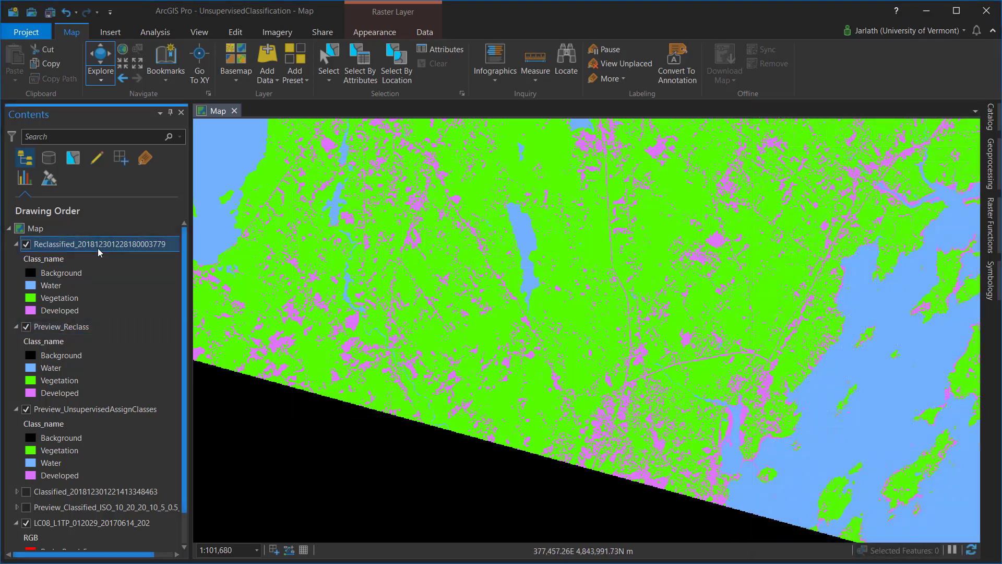